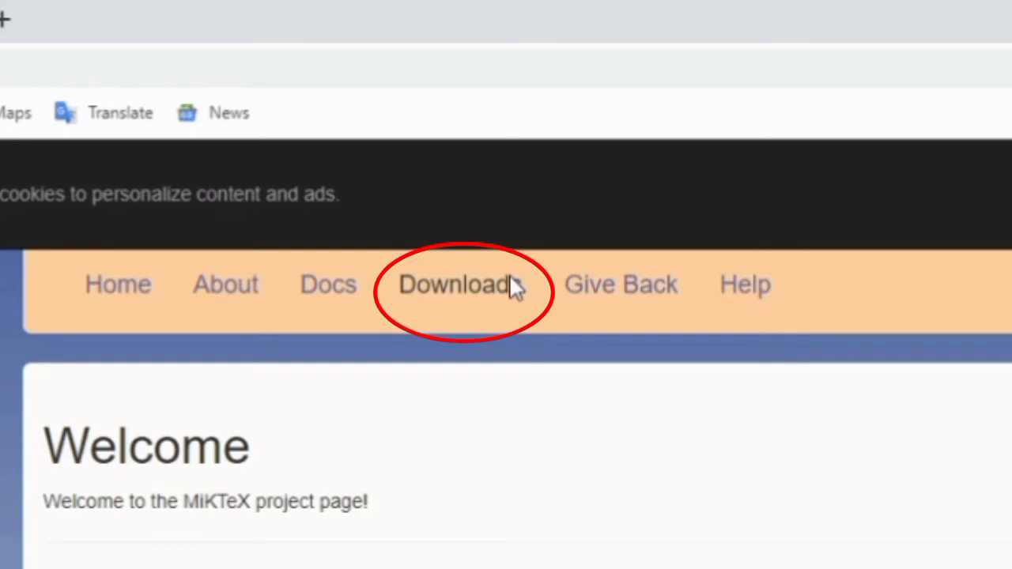
Open the MiKTeX downloads page and bring up the Windows installer details.
click(510, 278)
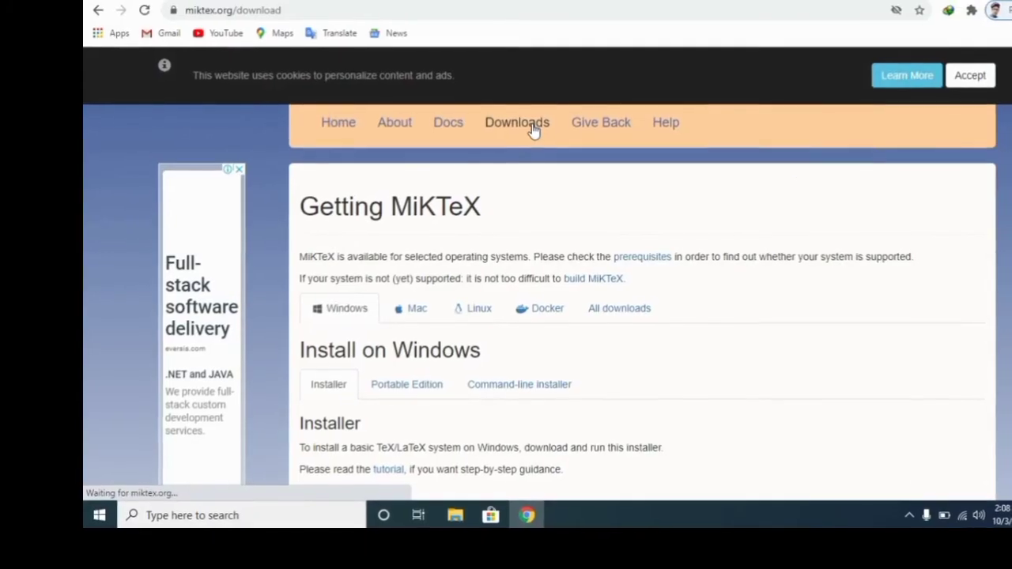
scroll(636, 316, down, 3)
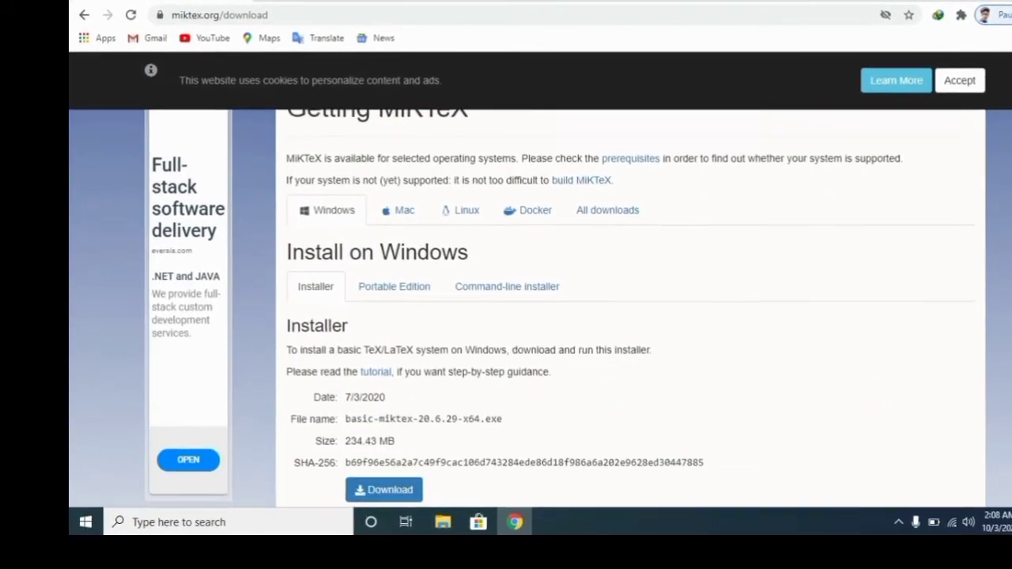
scroll(859, 293, down, 1)
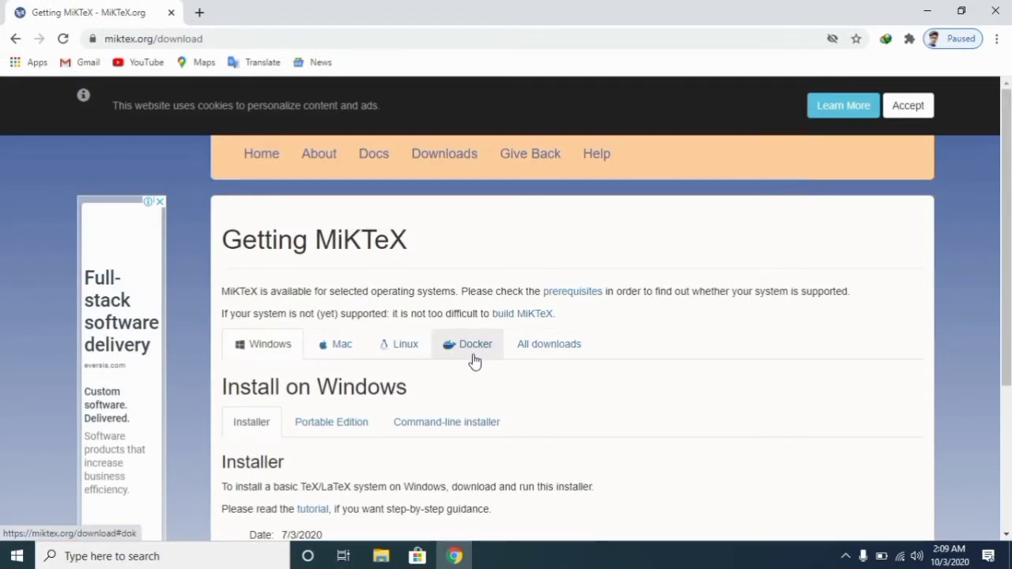
Review the complete list of MiKTeX downloads for all operating systems.
click(563, 349)
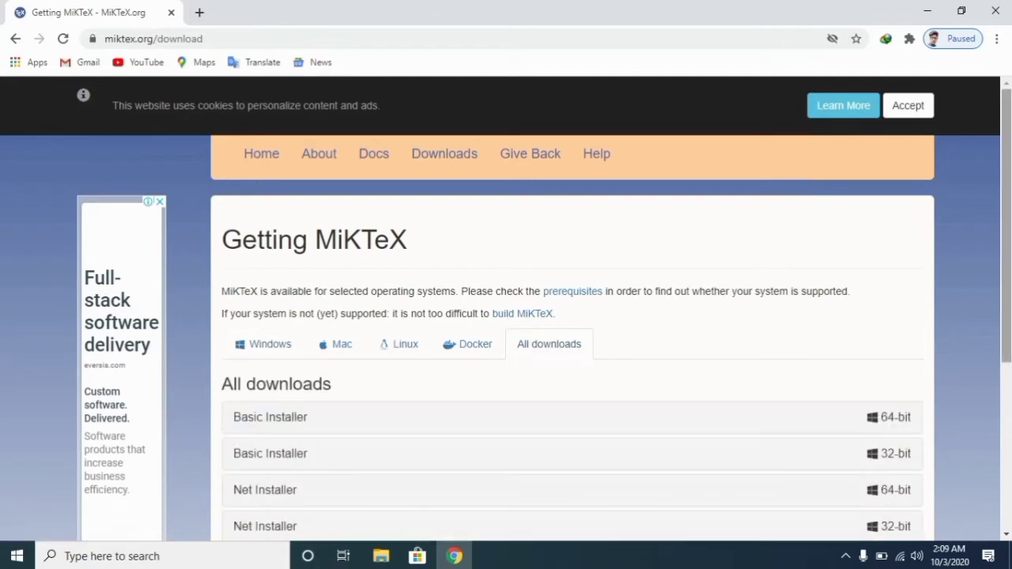
scroll(727, 325, down, 1)
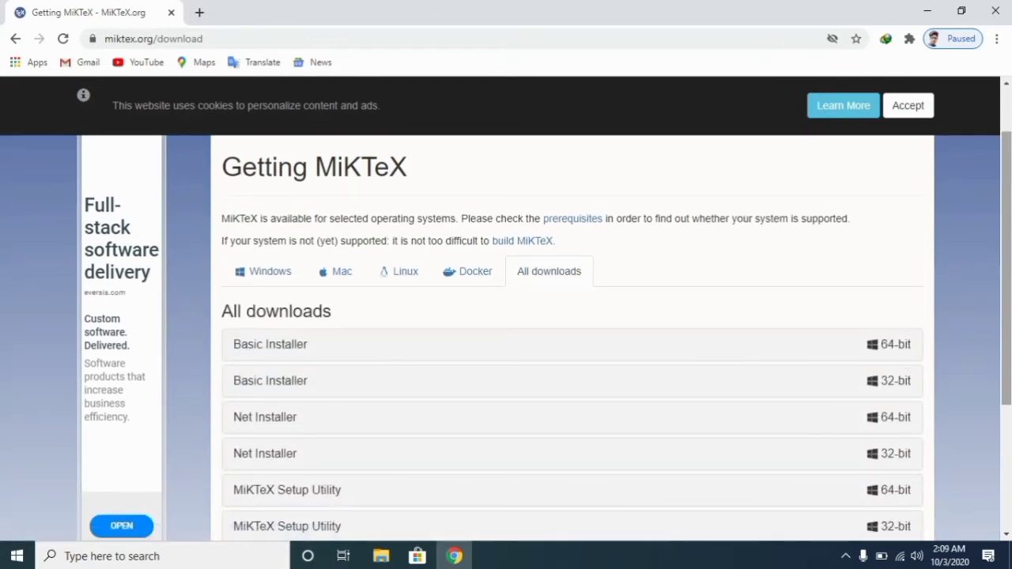
scroll(1002, 388, down, 1)
scroll(1002, 387, down, 2)
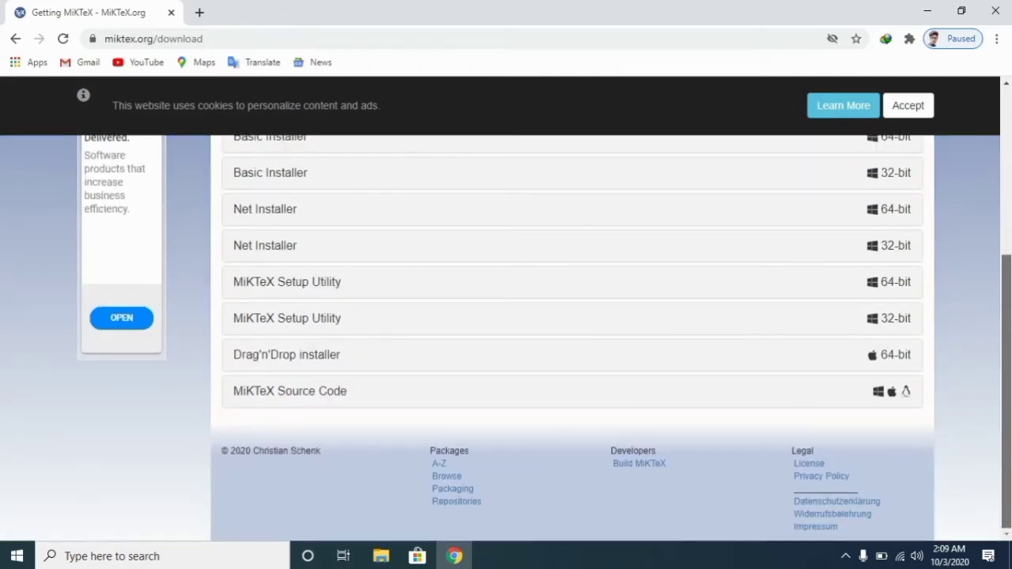
drag(1008, 515, 1008, 384)
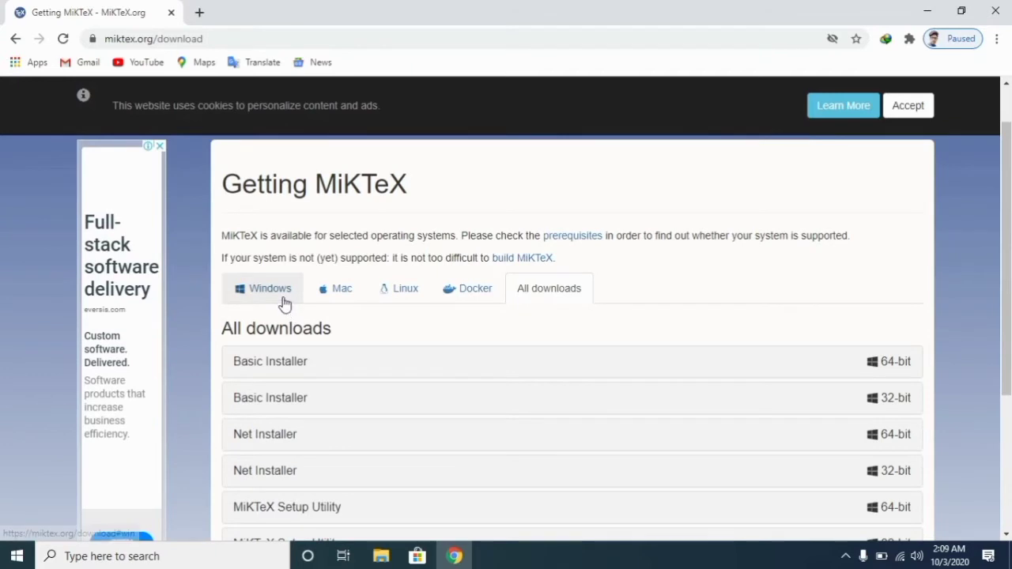
Start downloading the Windows installer basic-miktex-20.6.29-x64.exe, pause the transfer and minimize its progress window.
click(253, 298)
scroll(331, 398, down, 2)
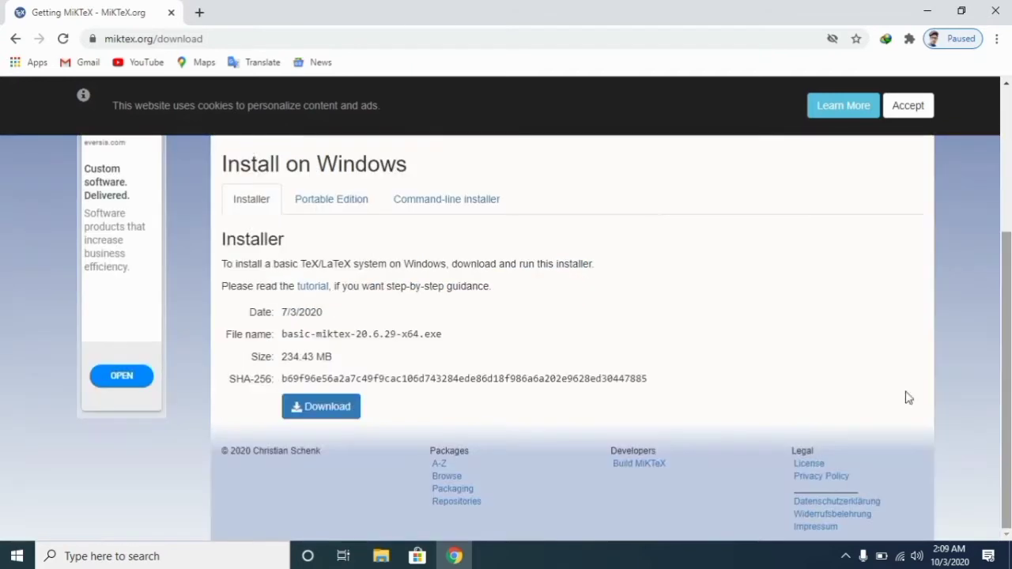
click(320, 407)
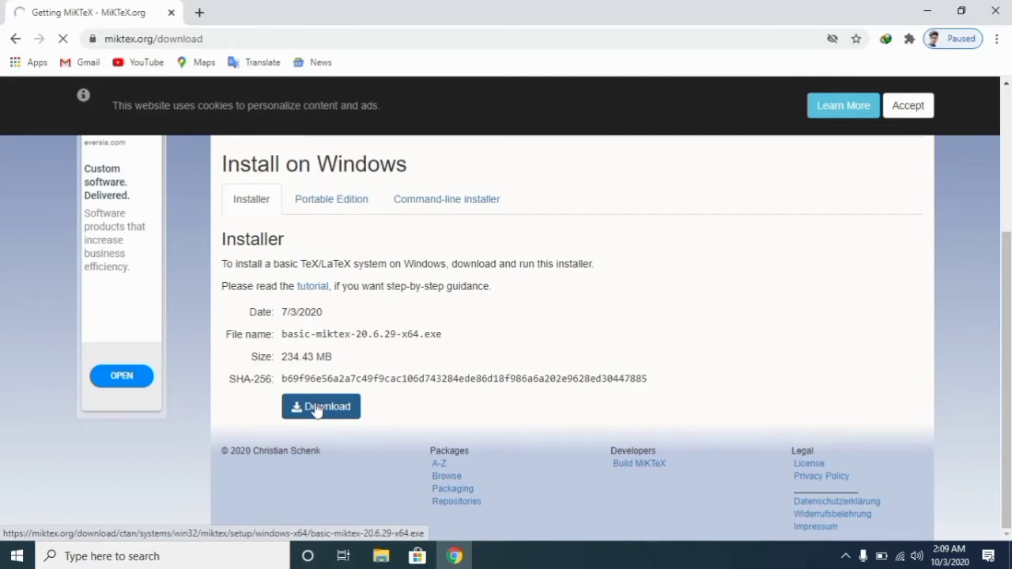
click(529, 342)
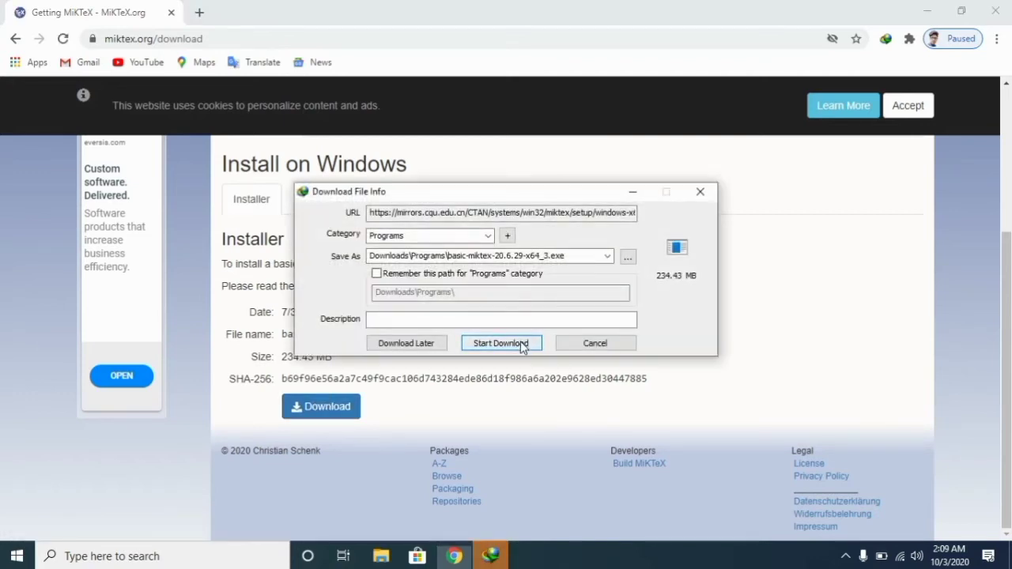
click(559, 290)
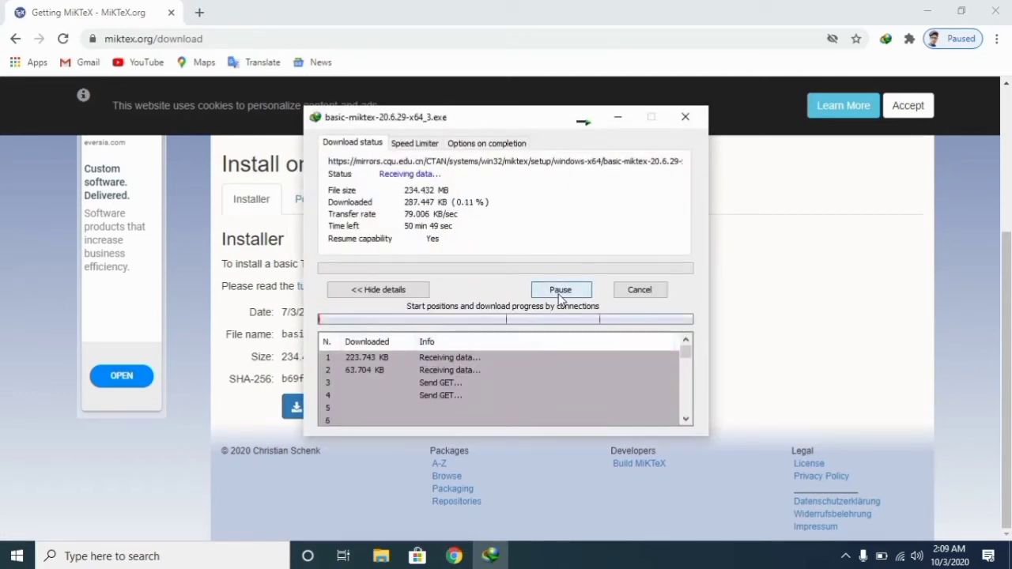
click(617, 117)
right_click(598, 54)
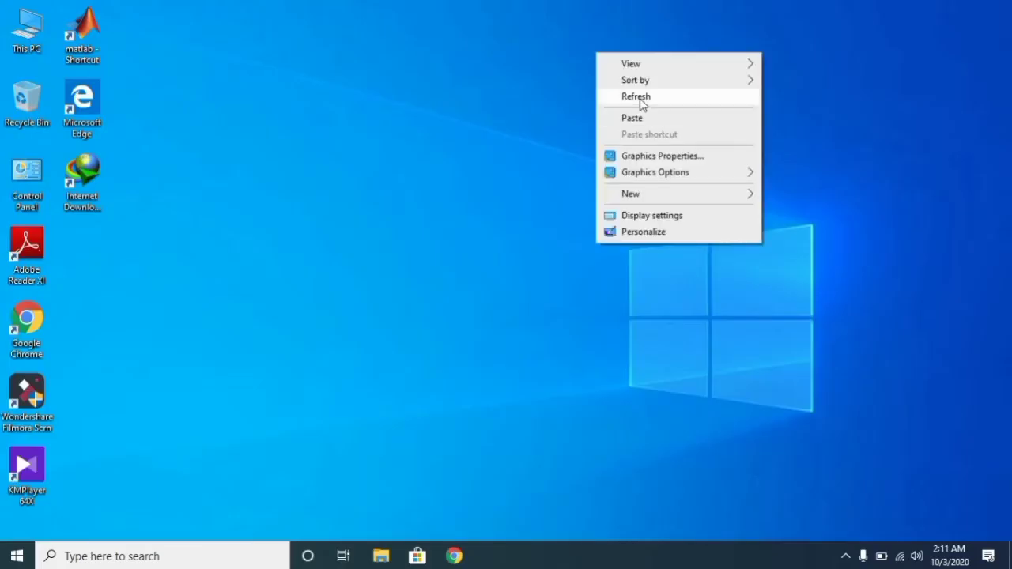
click(640, 98)
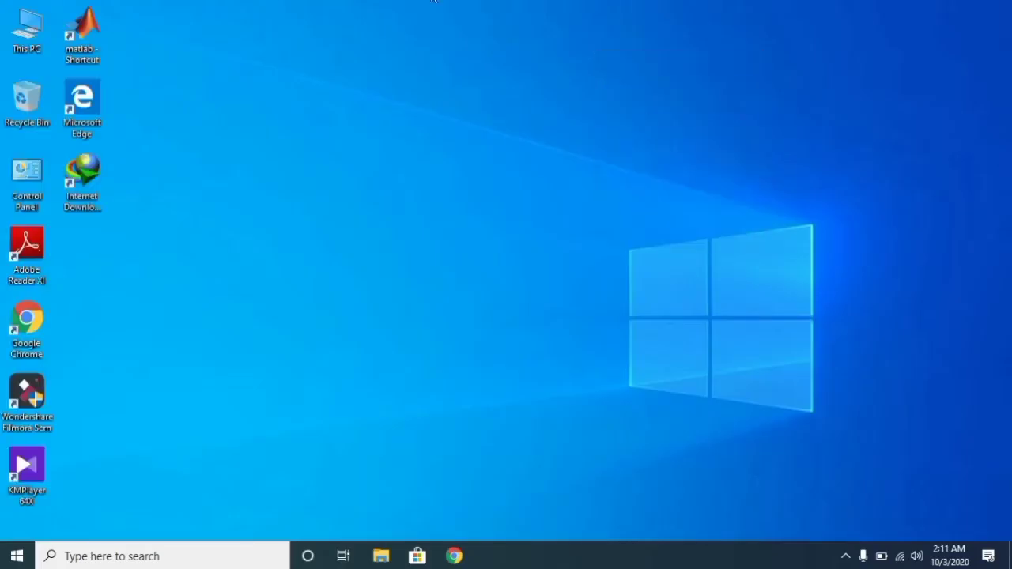
Open the Programs folder inside Downloads in File Explorer.
double_click(11, 26)
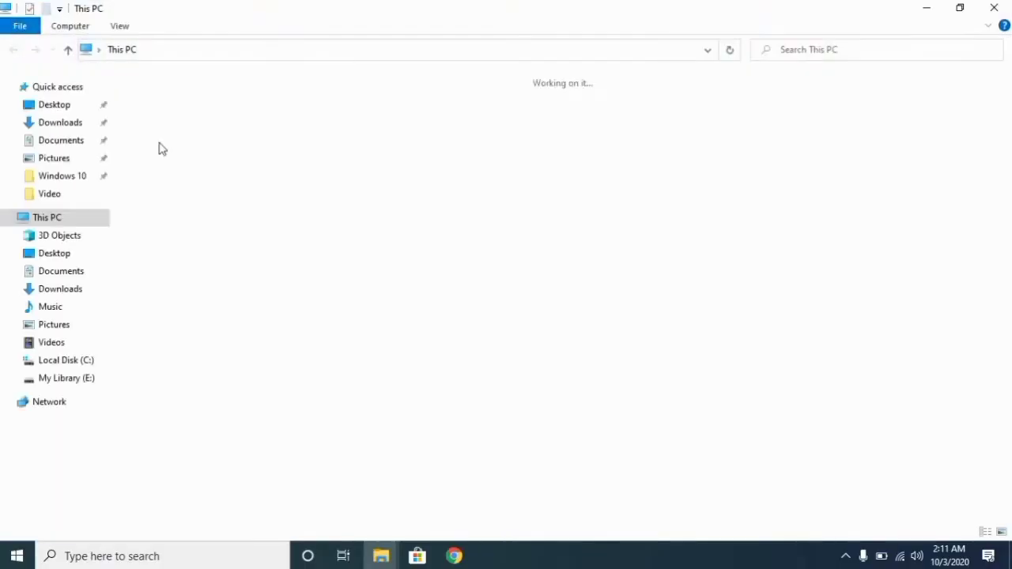
click(58, 126)
click(387, 129)
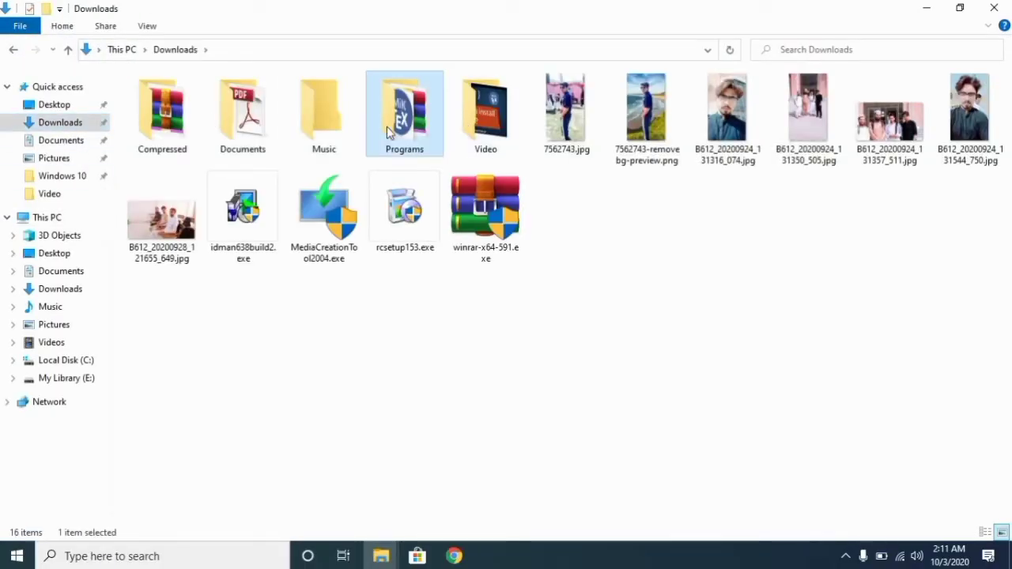
double_click(386, 127)
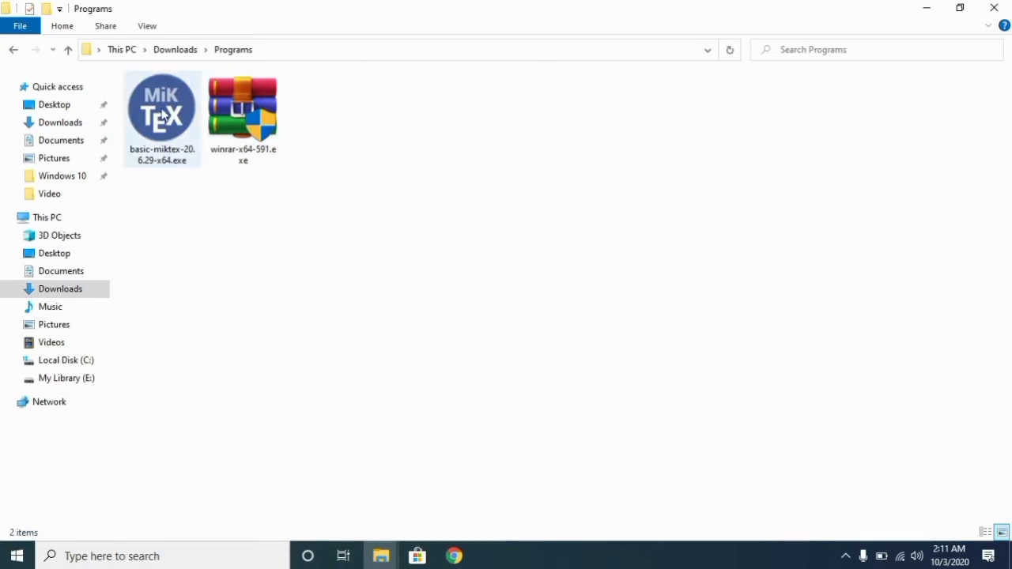
Run the installer basic-miktex-20.6.29-x64.exe as administrator.
click(162, 117)
right_click(162, 117)
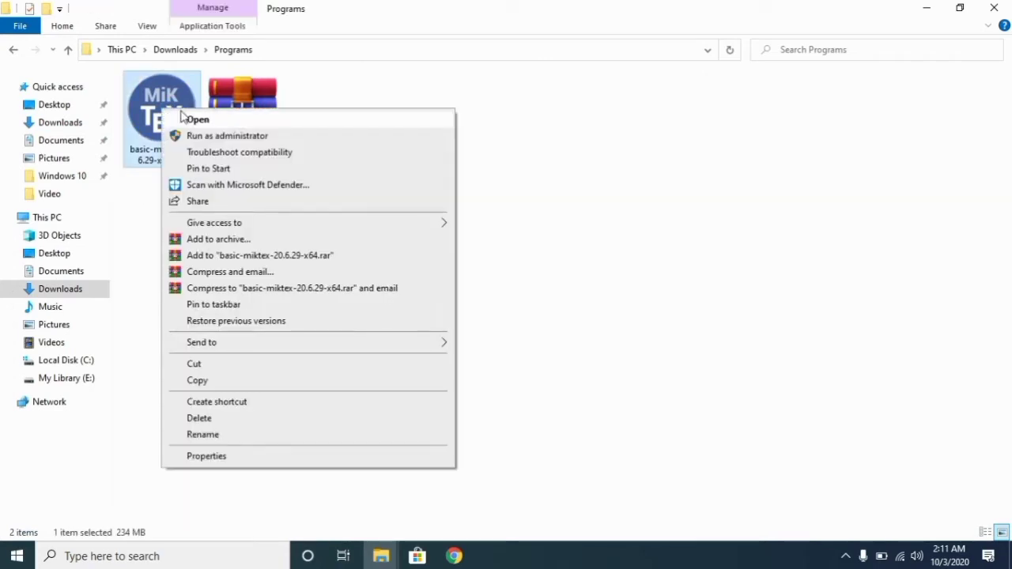
click(207, 135)
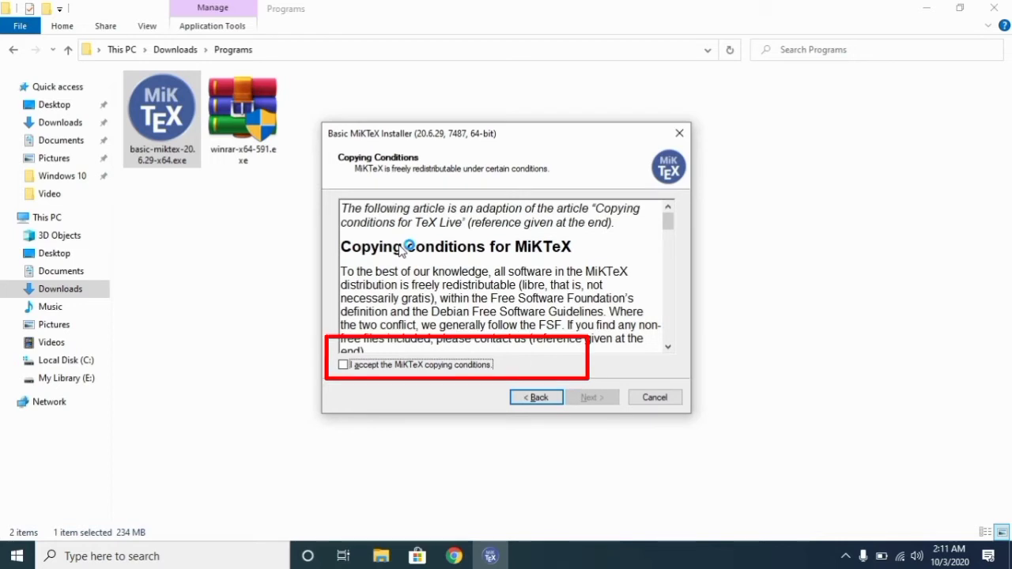
Accept the MiKTeX copying conditions and keep the installation scope limited to the current user.
click(399, 368)
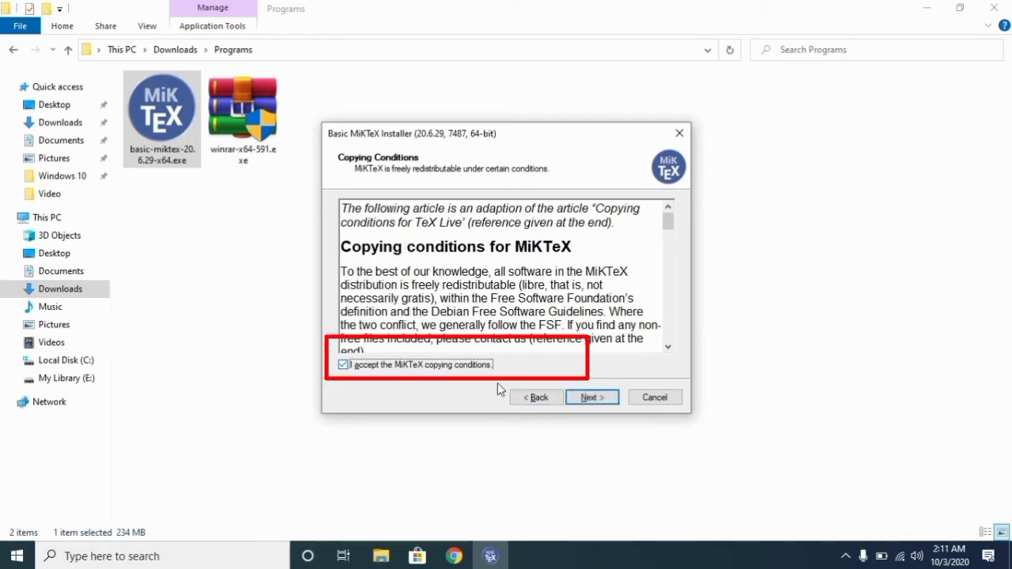
click(600, 402)
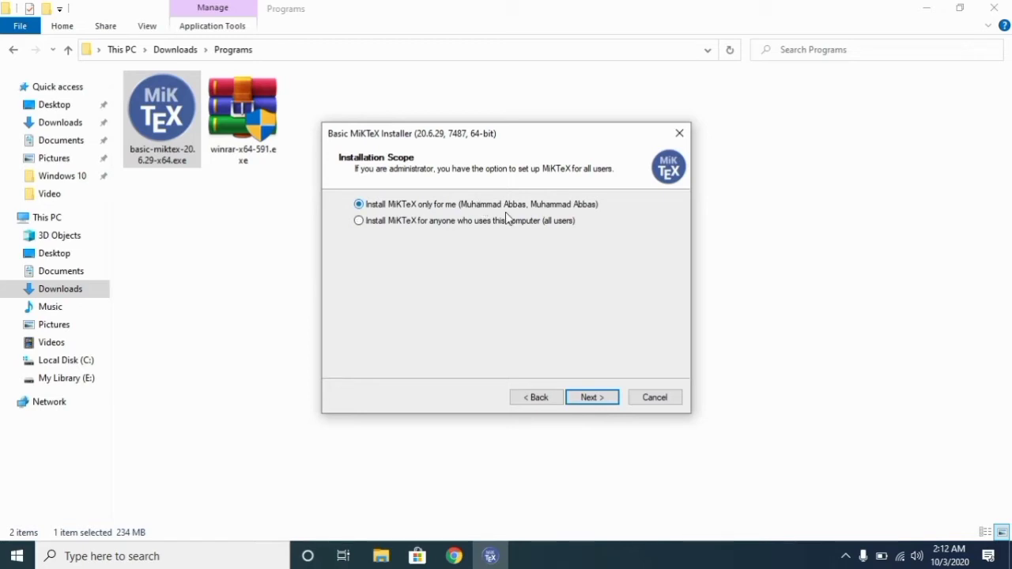
click(602, 401)
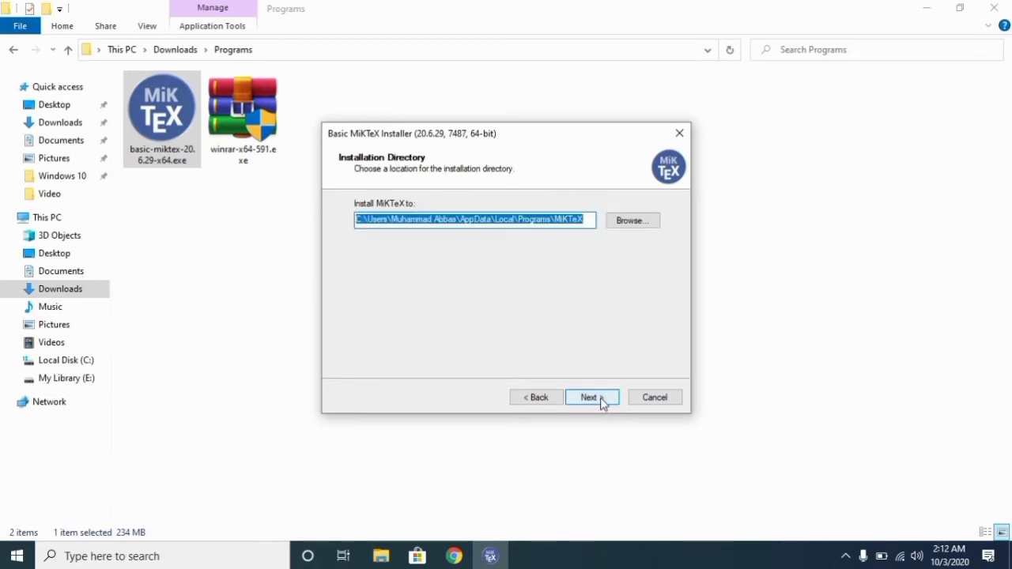
Accept the default installation directory, A4 paper and "Ask me first" for missing packages, and start the MiKTeX installation.
click(601, 399)
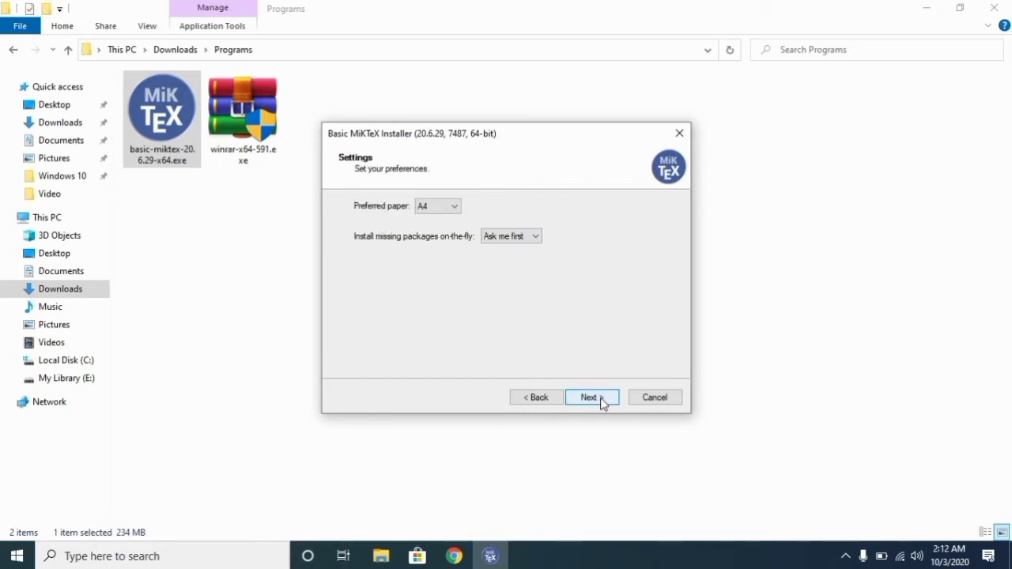
click(449, 209)
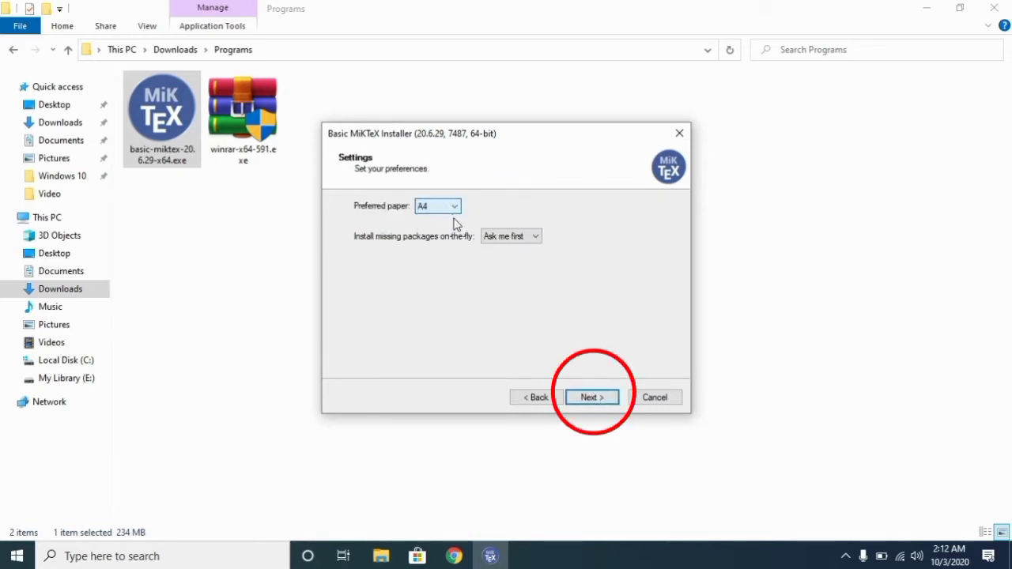
click(594, 397)
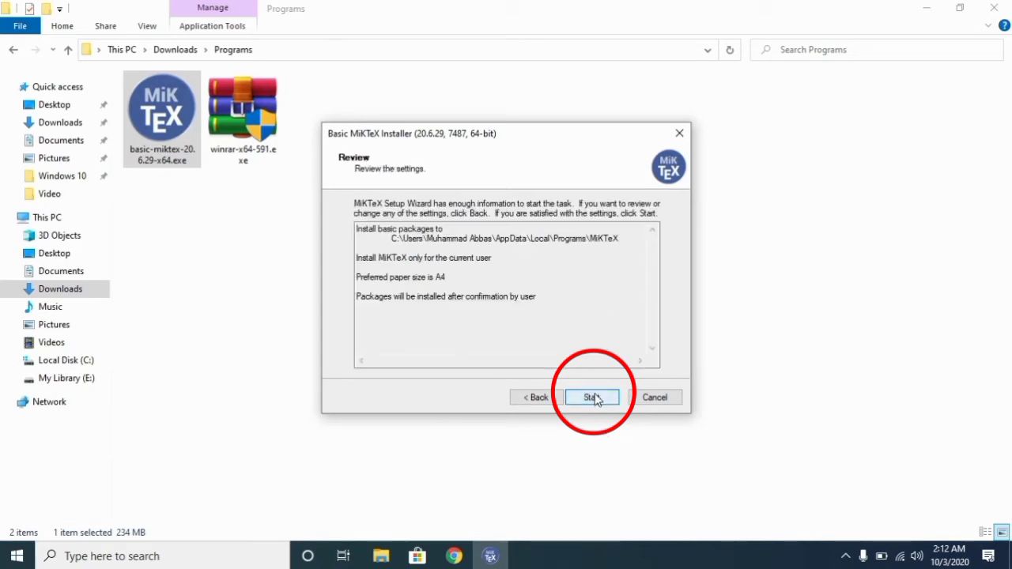
click(593, 398)
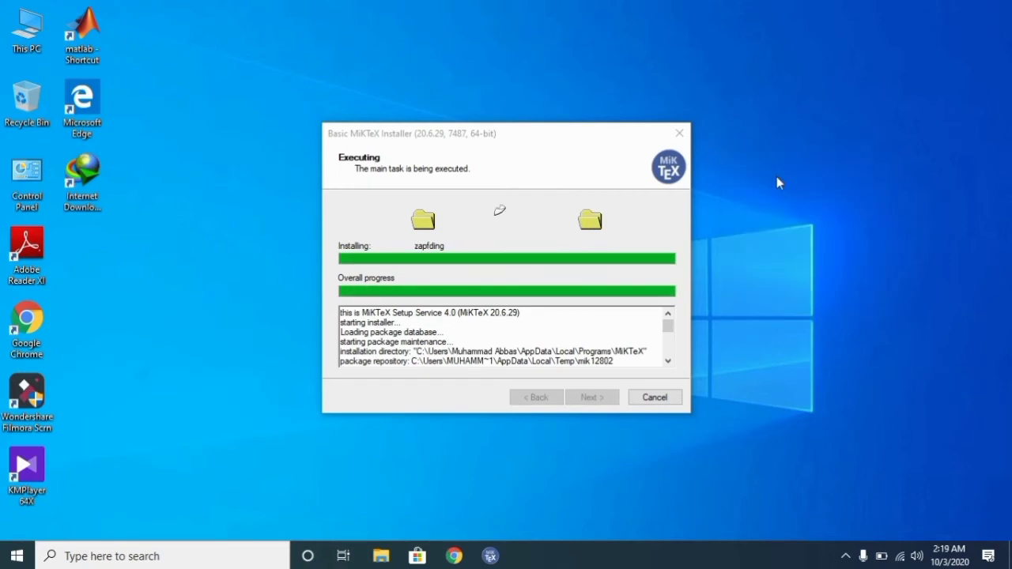
click(899, 556)
click(930, 199)
right_click(848, 264)
right_click(243, 121)
click(264, 163)
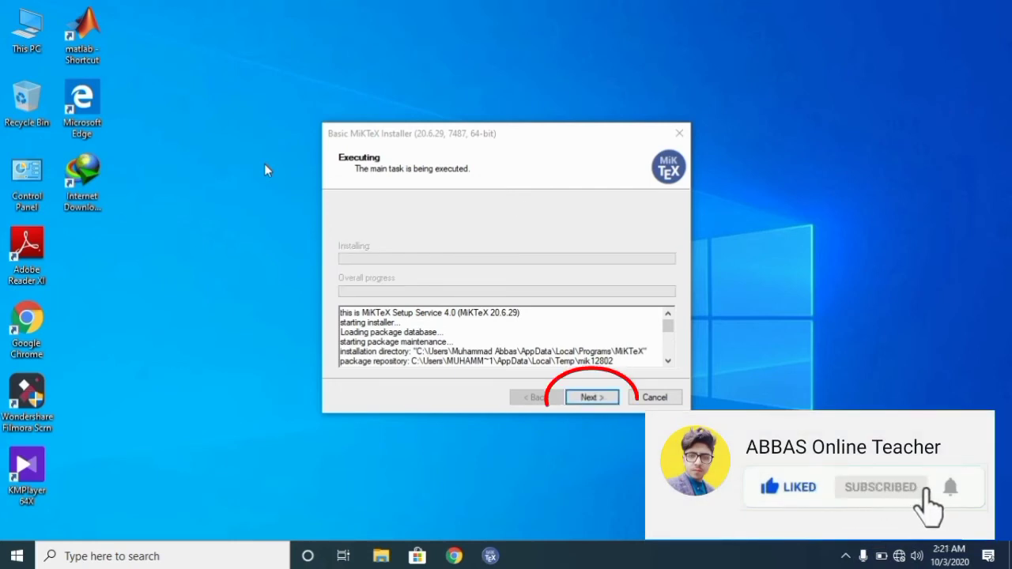
Finish the MiKTeX setup wizard with the update check enabled and close it.
click(593, 397)
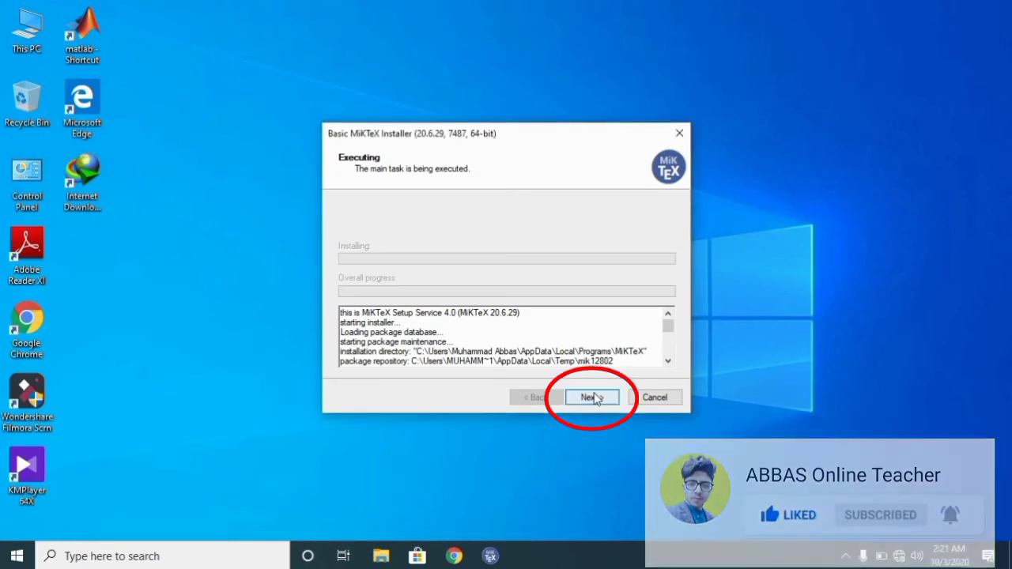
click(593, 397)
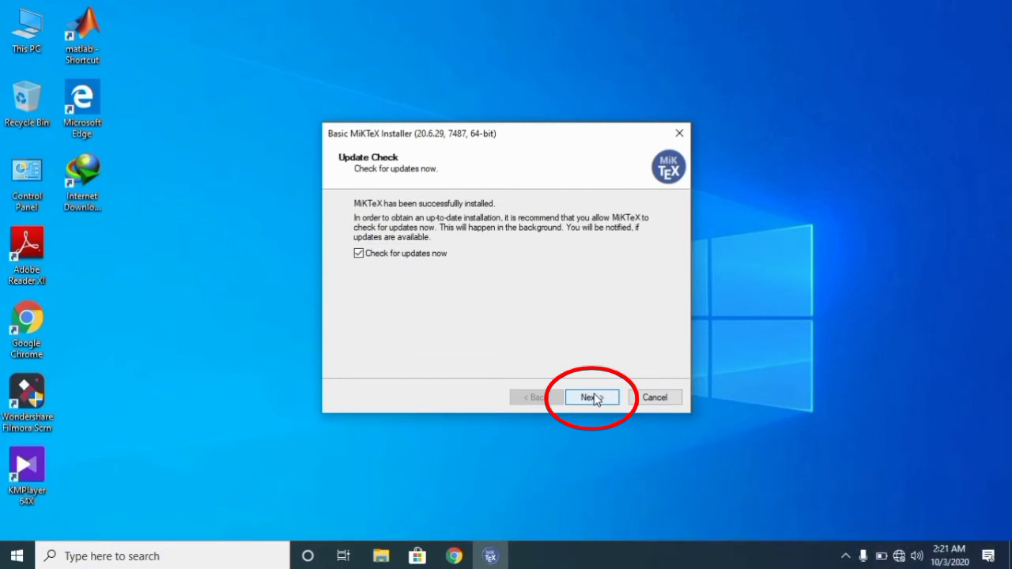
click(750, 498)
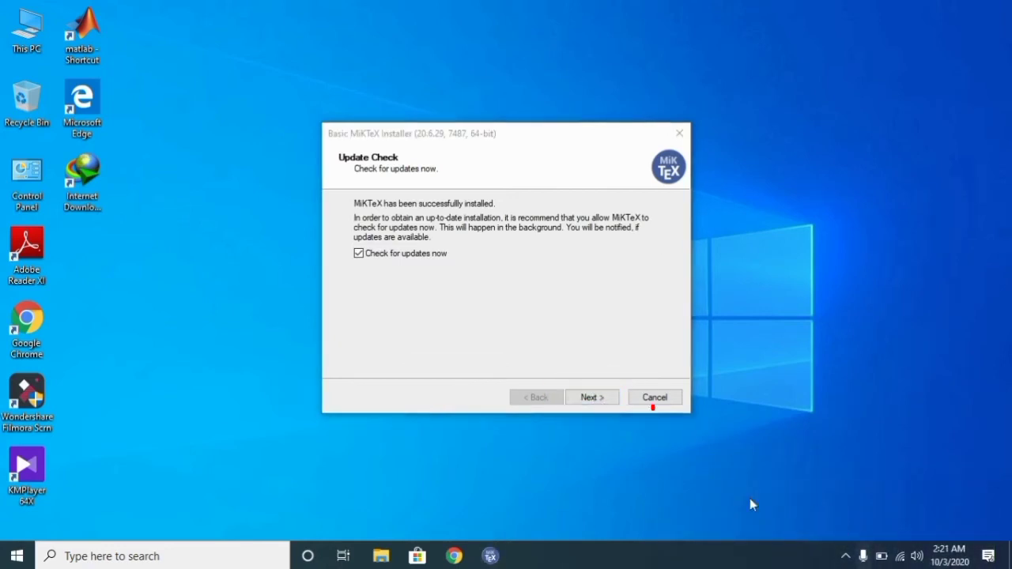
click(606, 401)
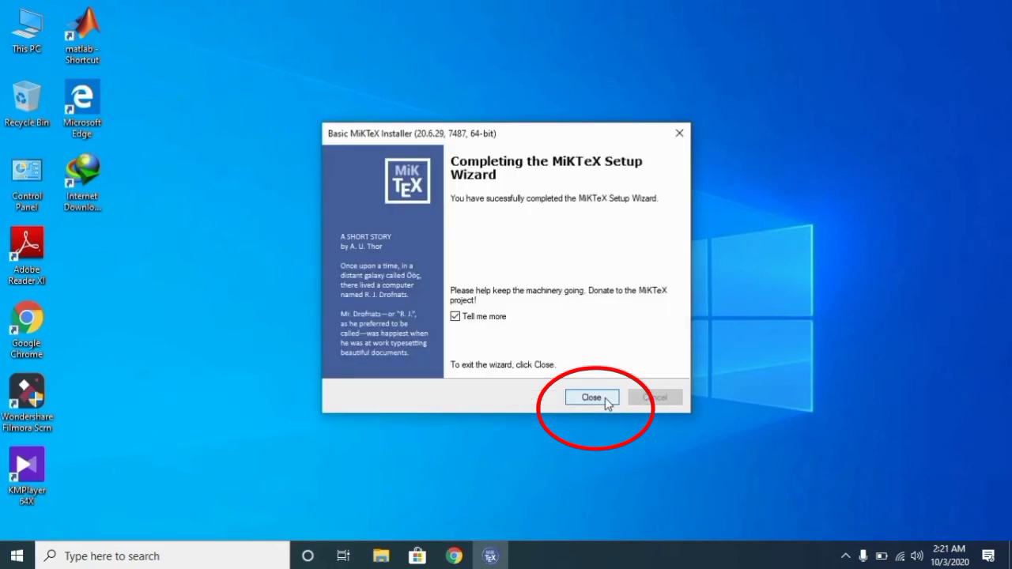
click(591, 398)
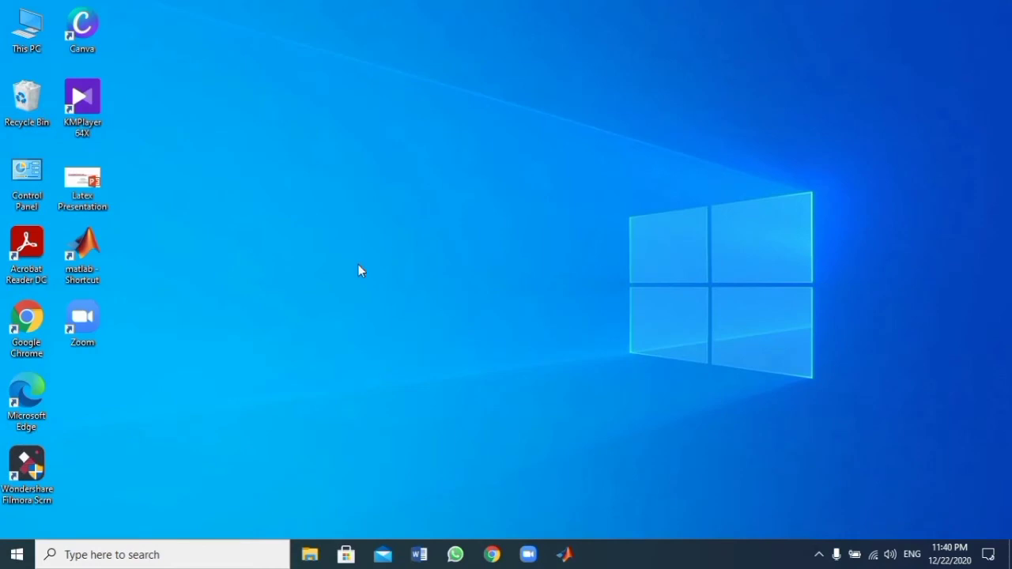
Open Google Chrome and search Google for "winedt".
double_click(20, 338)
click(407, 309)
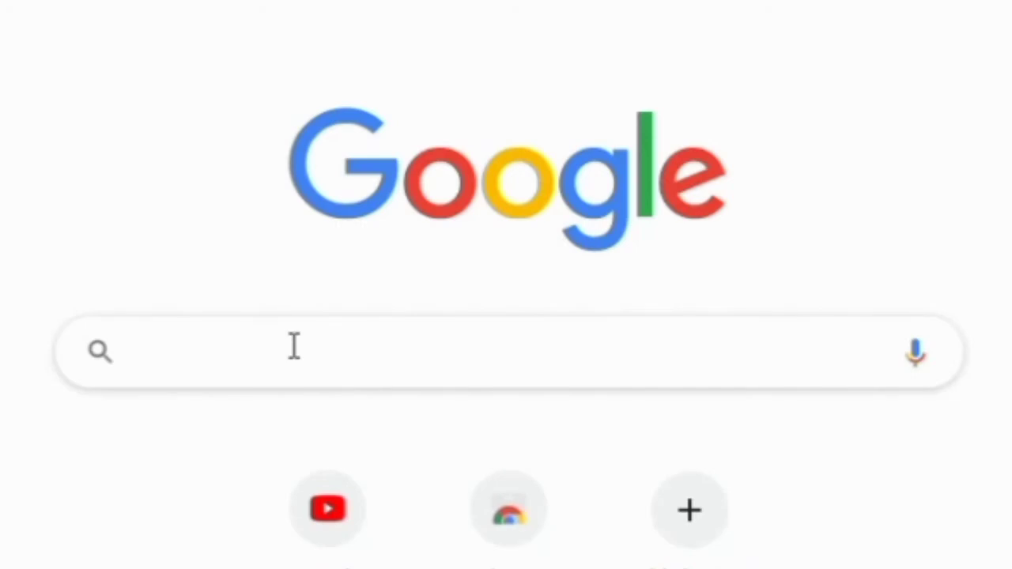
text(win)
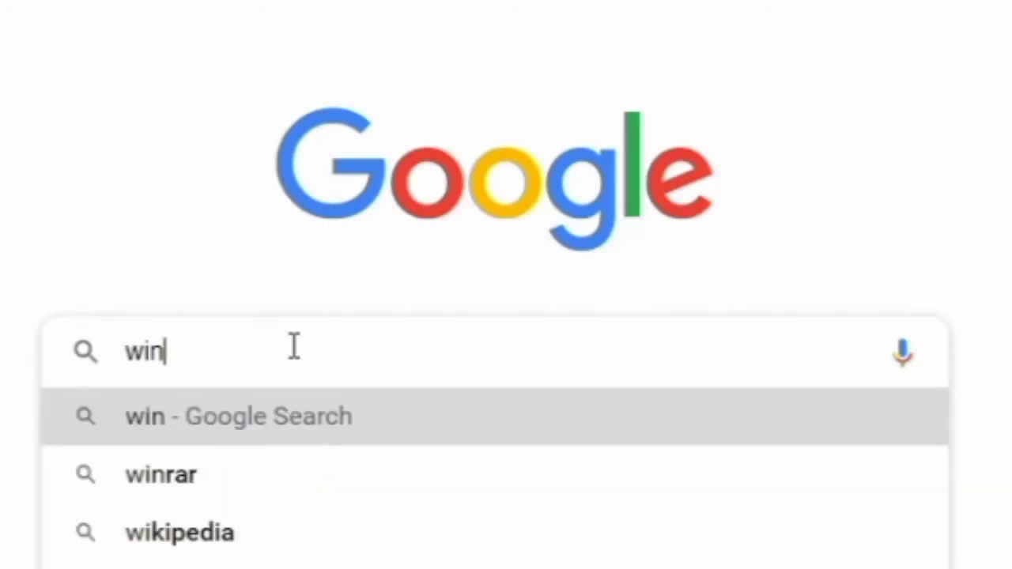
text(edt)
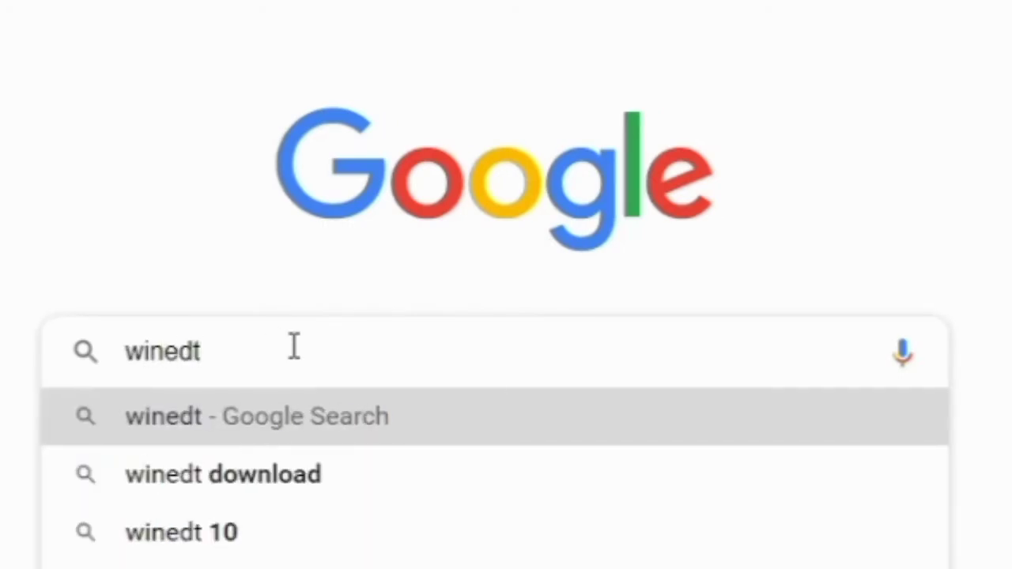
key(Return)
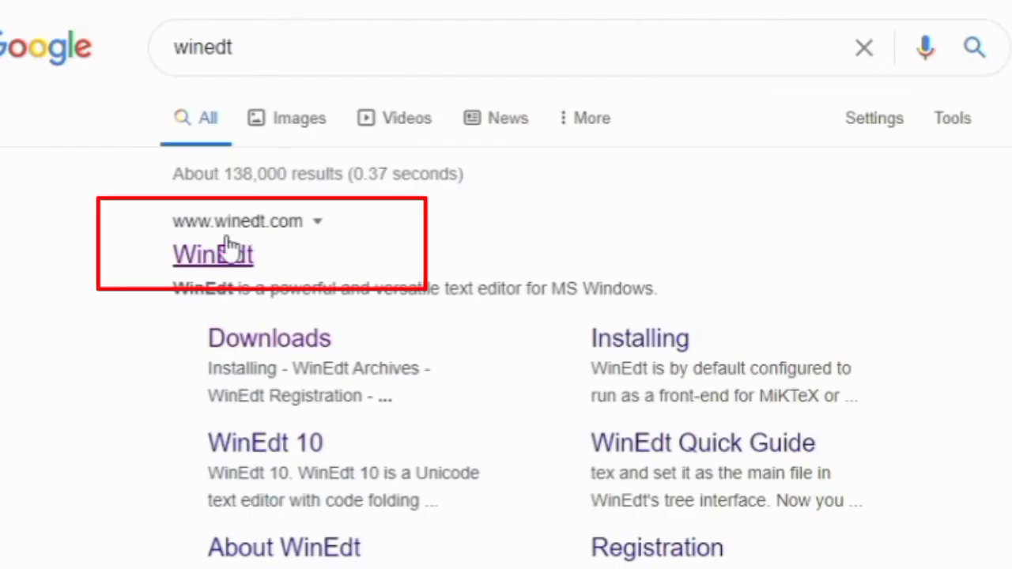
Download the WinEdt 10.3 (64-bit) installer from the Downloads page of winedt.com and close the browser.
click(233, 267)
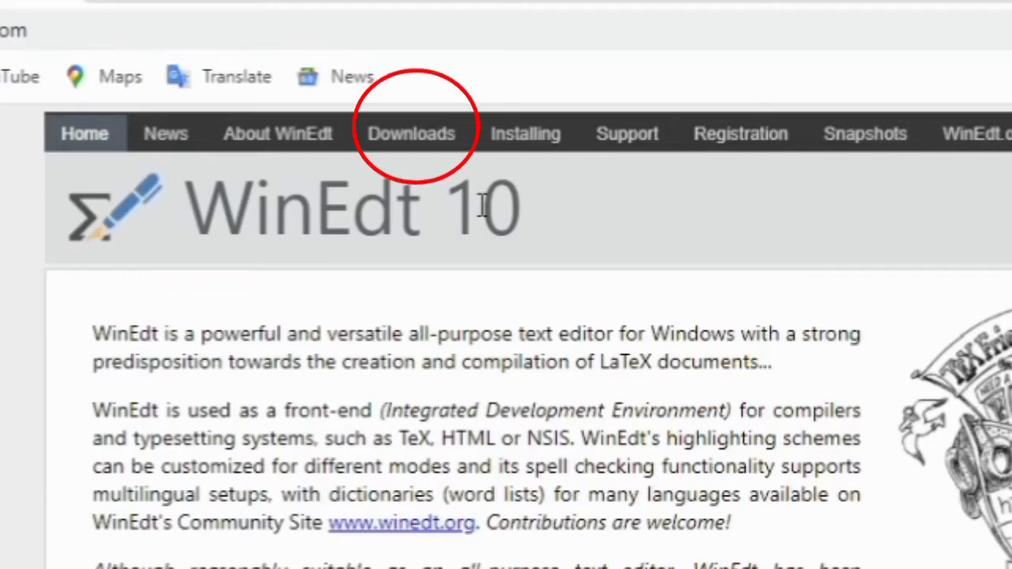
click(413, 136)
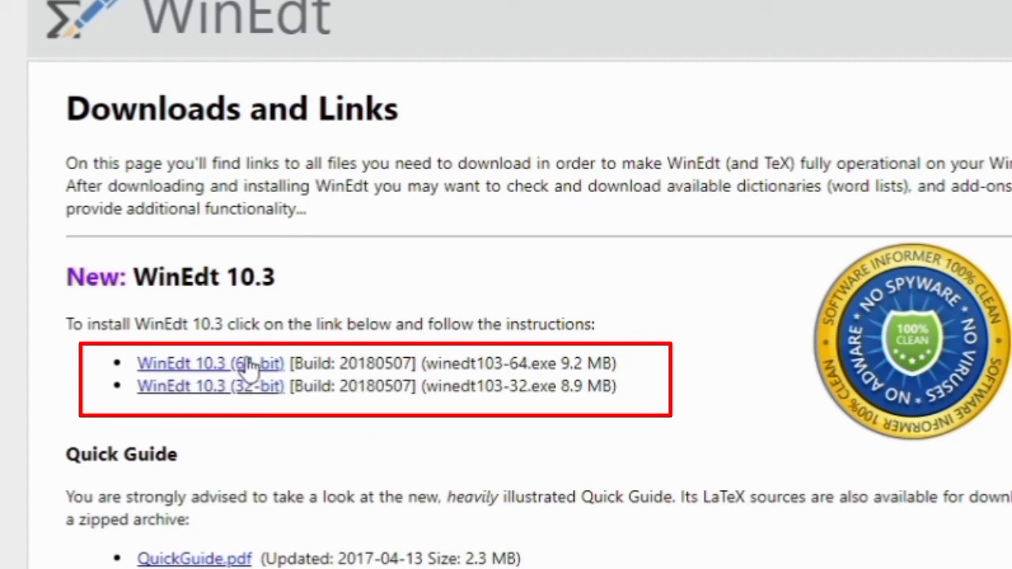
click(255, 368)
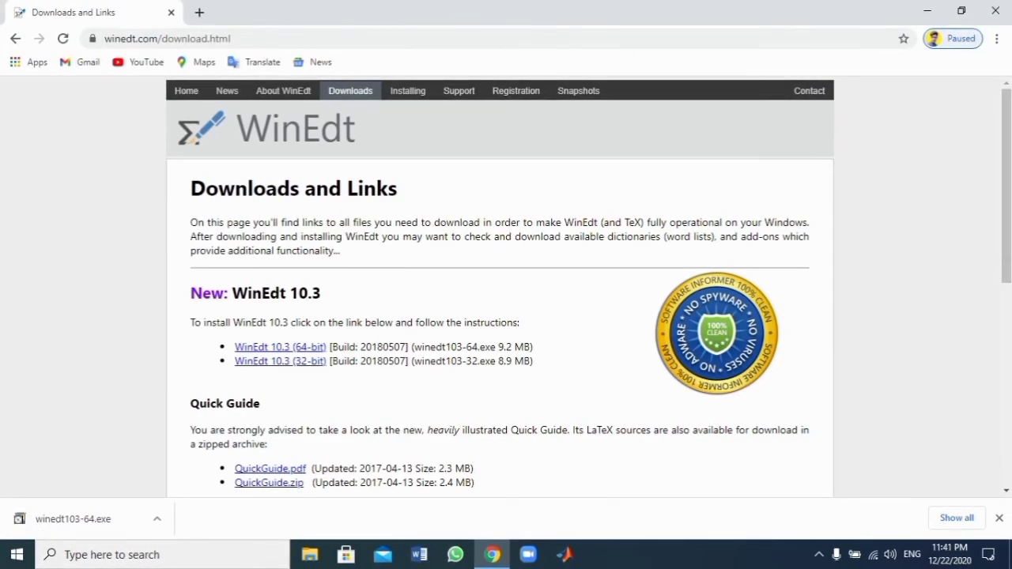
click(994, 12)
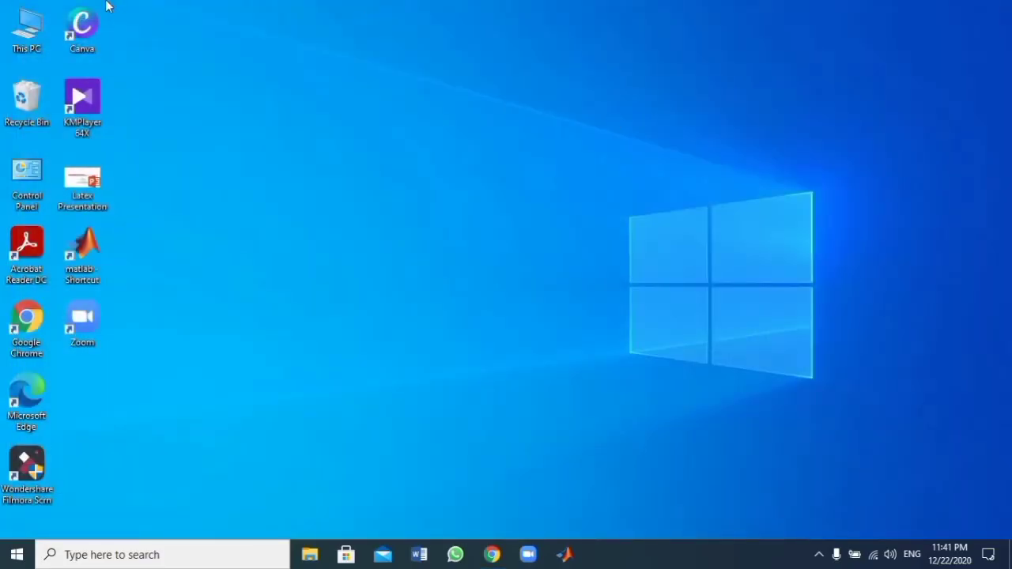
Run winedt103-64 from the Downloads folder as administrator and close the File Explorer window.
double_click(34, 20)
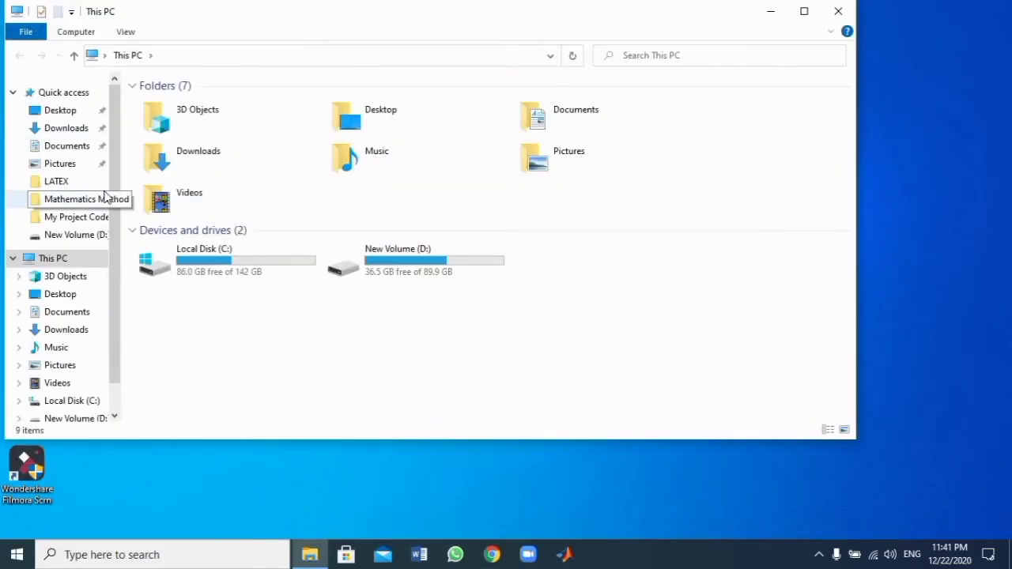
click(82, 131)
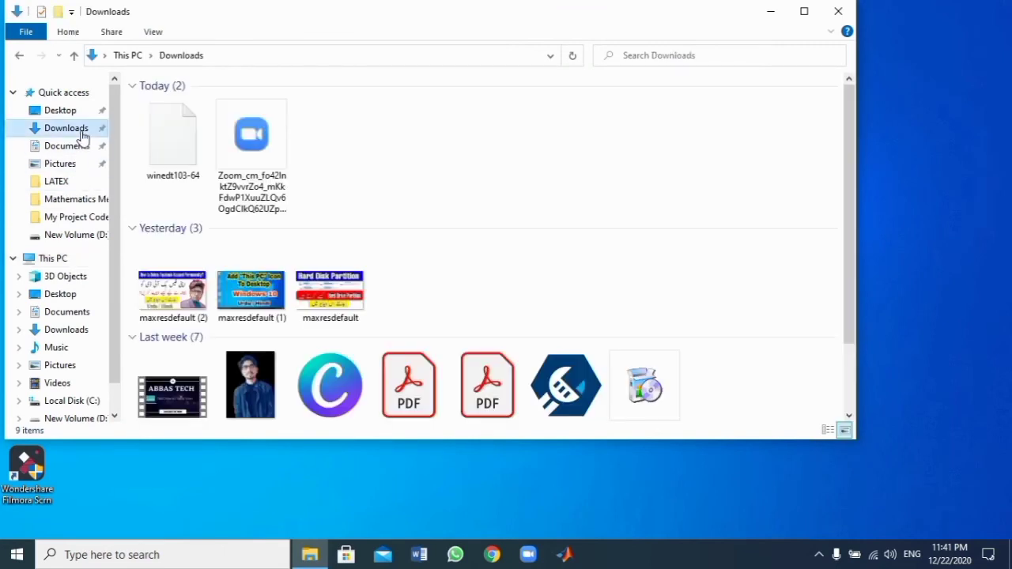
click(162, 156)
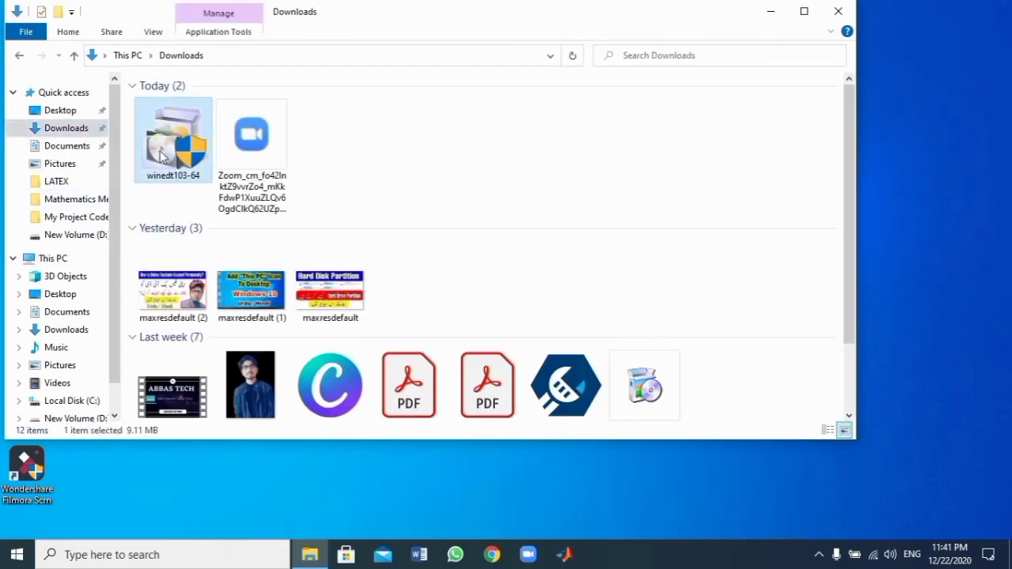
right_click(162, 155)
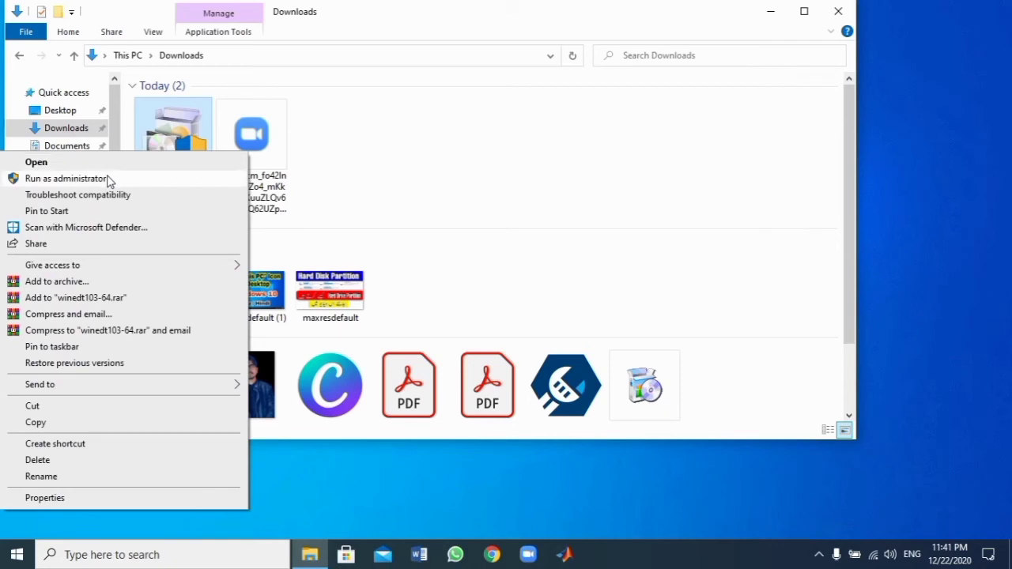
click(108, 180)
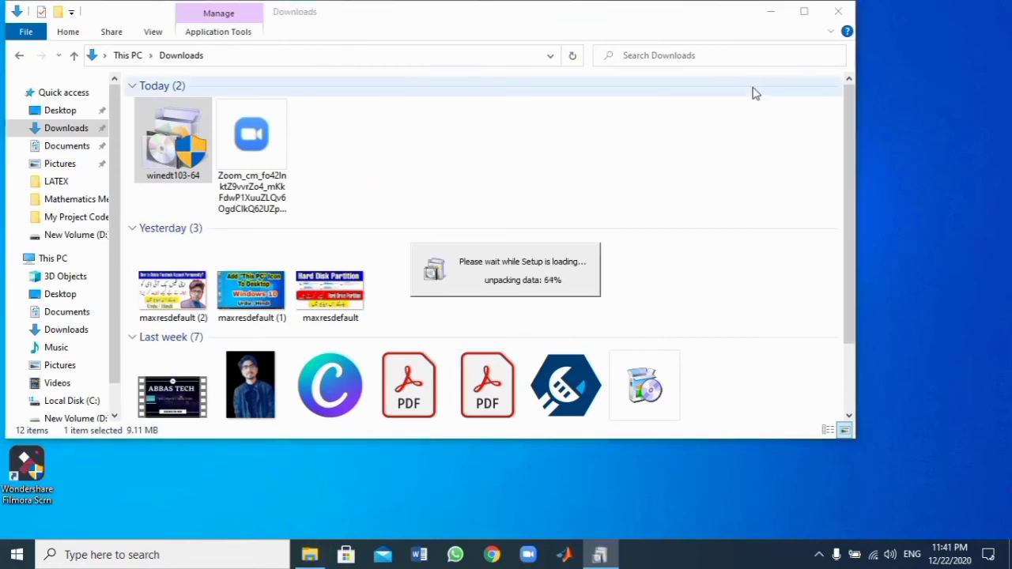
click(836, 17)
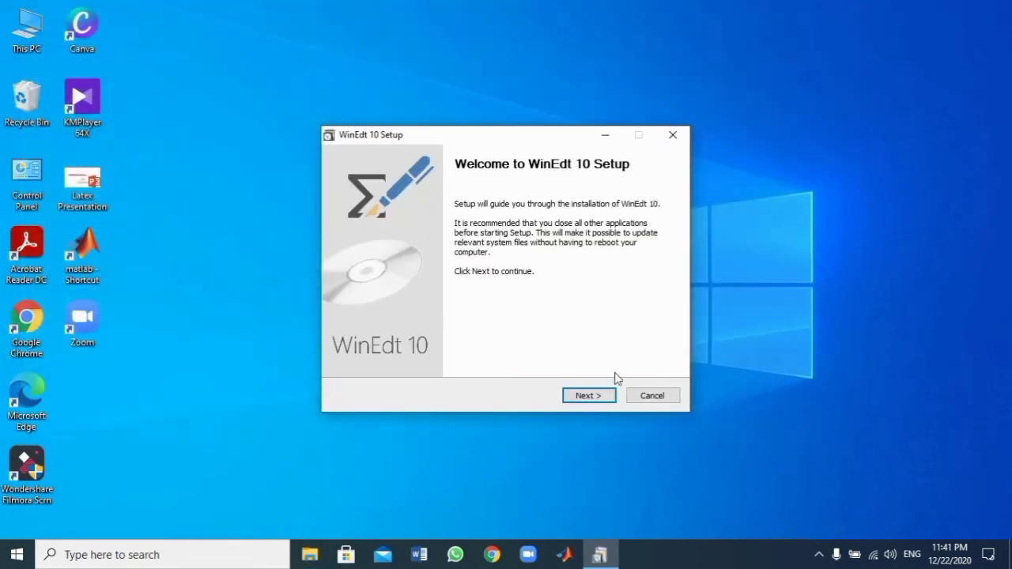
Accept the WinEdt 10 license agreement and keep the Admin installation type.
click(592, 393)
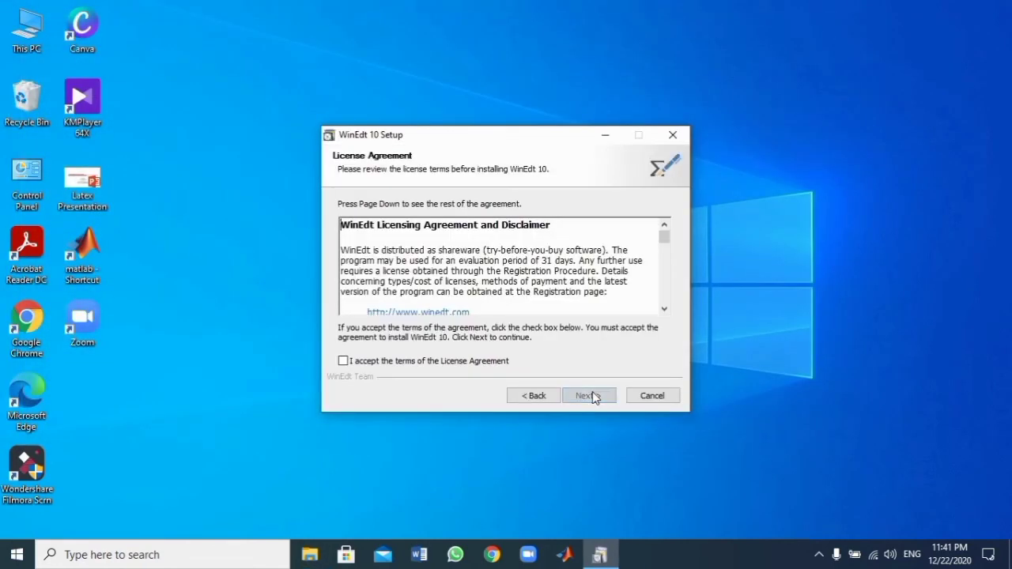
click(491, 360)
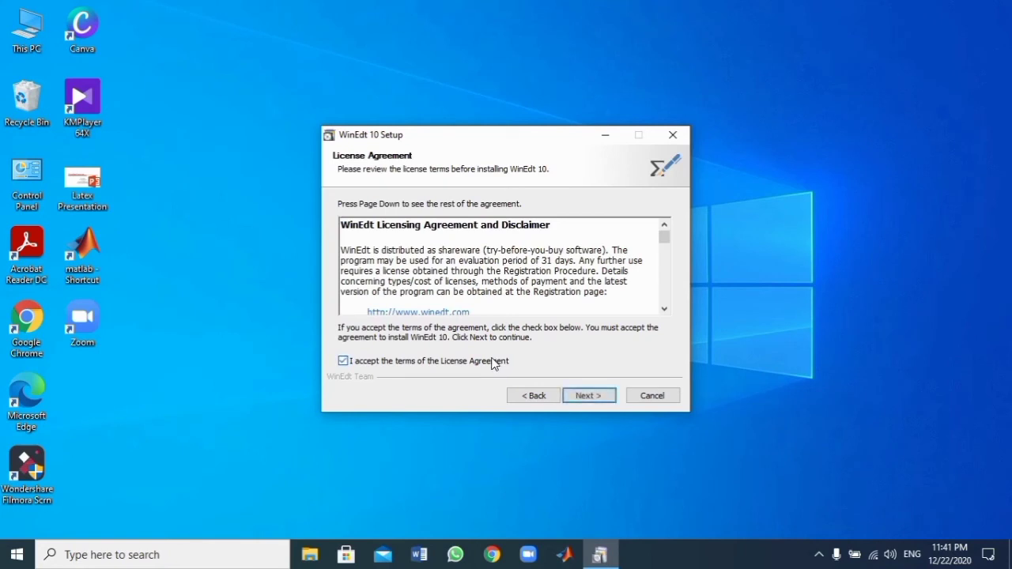
click(585, 400)
click(587, 402)
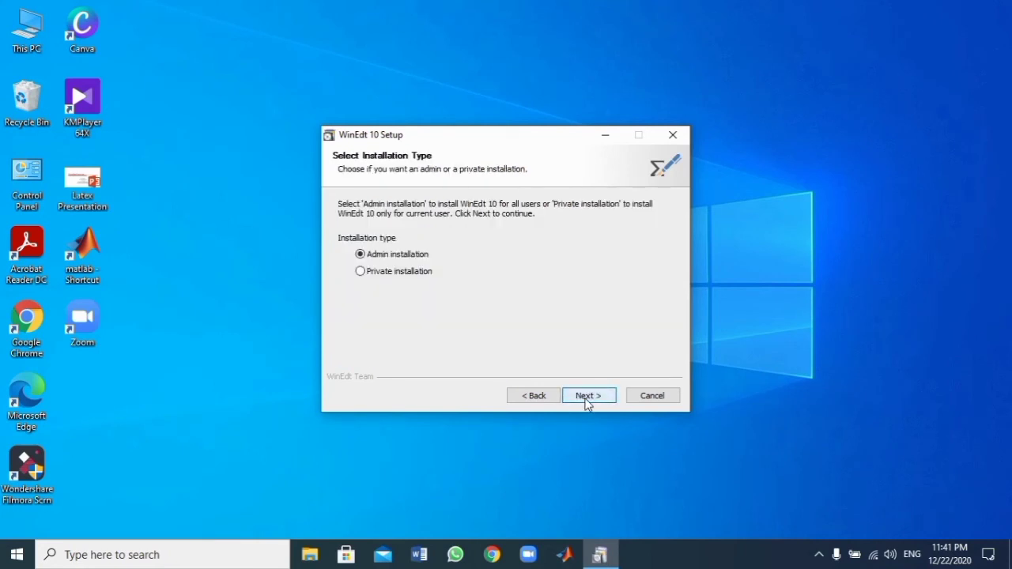
click(587, 398)
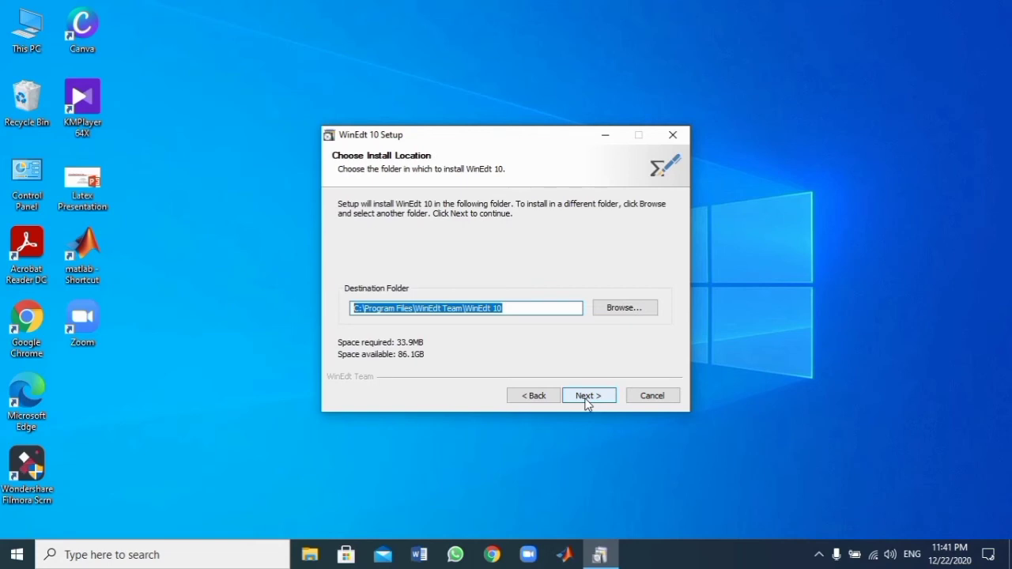
Install WinEdt 10 in the default folder with user profile creation, Start Menu and Desktop icons, and finish the setup.
click(588, 397)
click(587, 399)
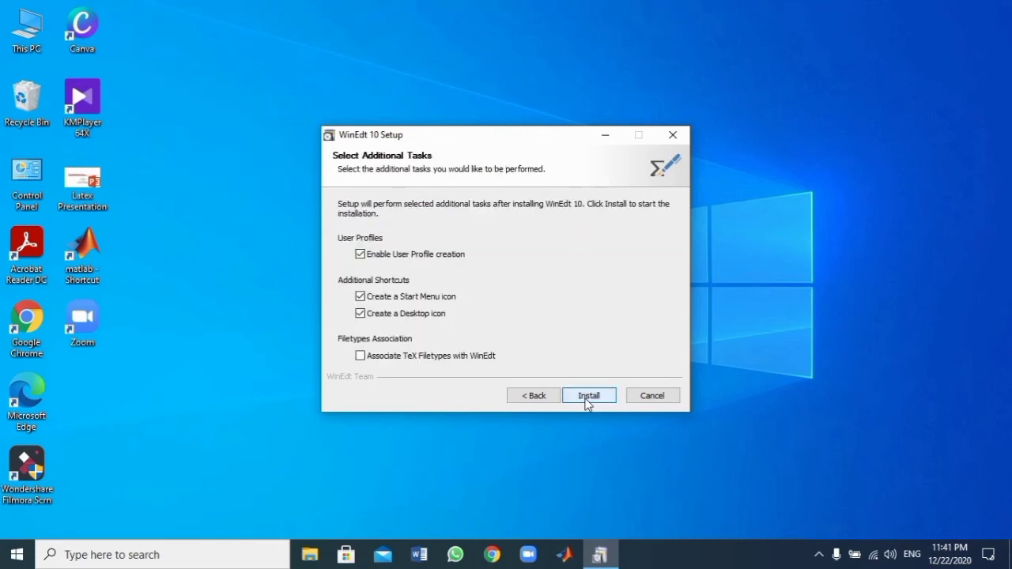
click(587, 399)
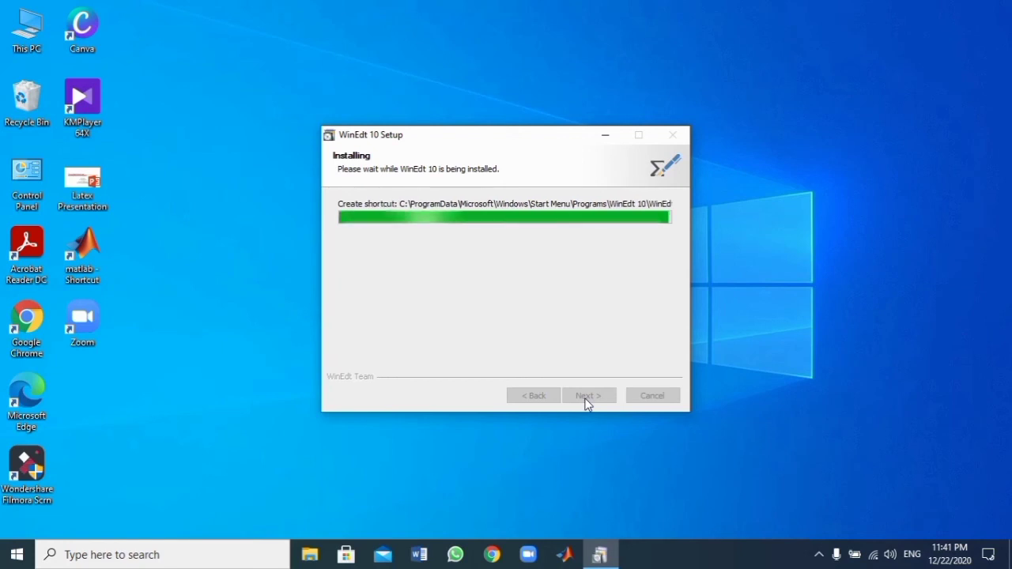
click(588, 397)
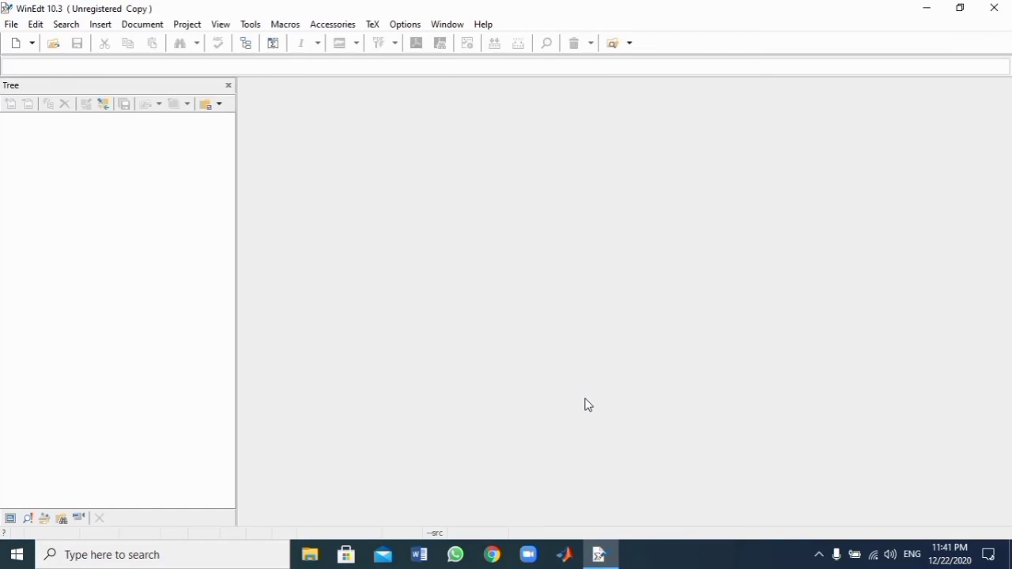
Create a new blank document in WinEdt and close the program.
key(ctrl+n)
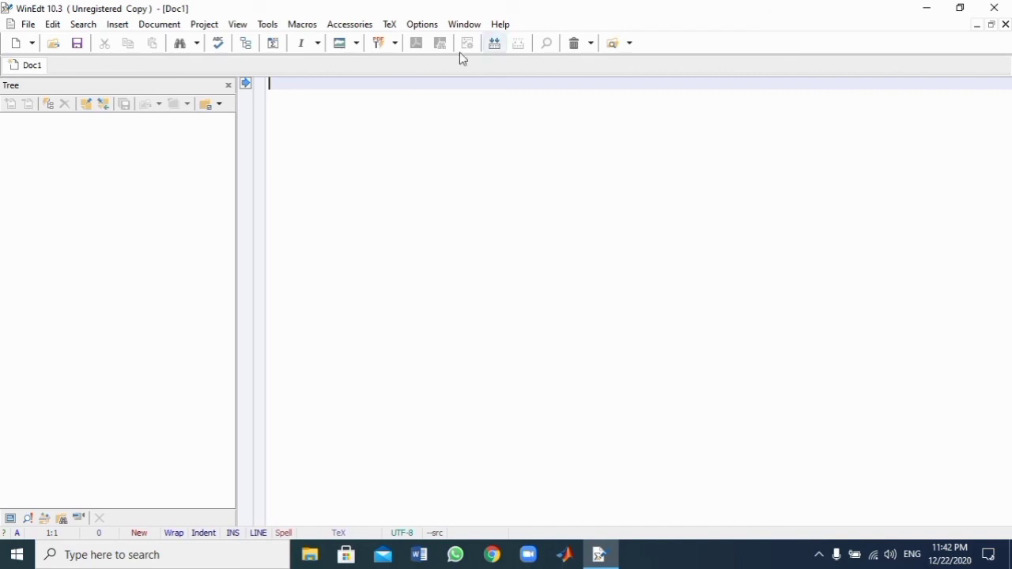
click(993, 8)
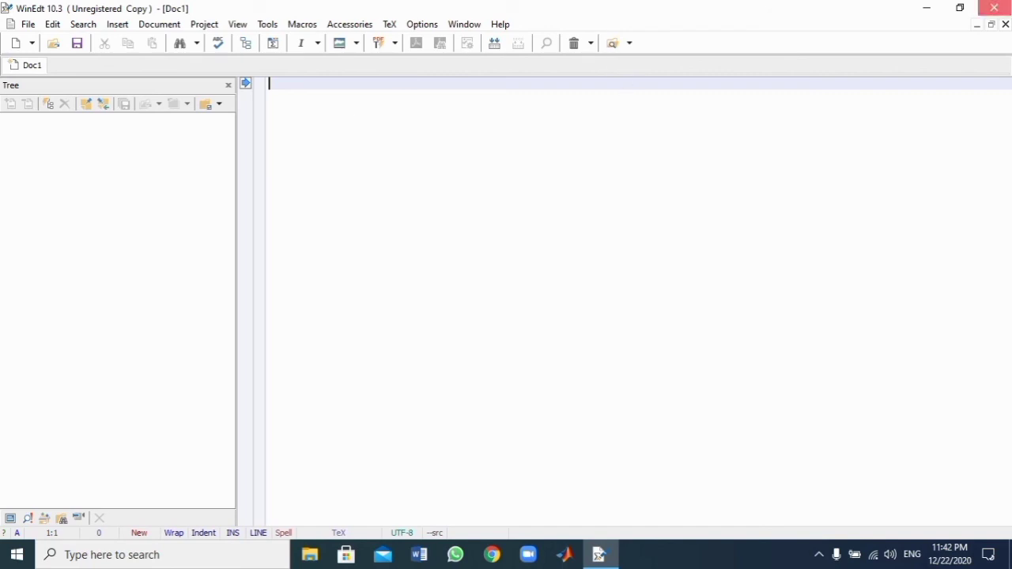